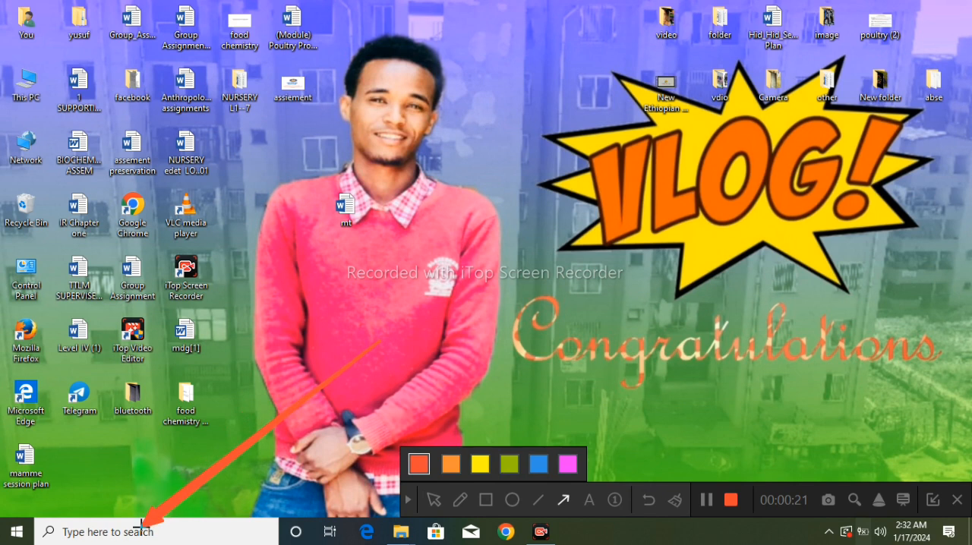
Search Windows for "contro" and open the Control Panel.
left_click(411, 501)
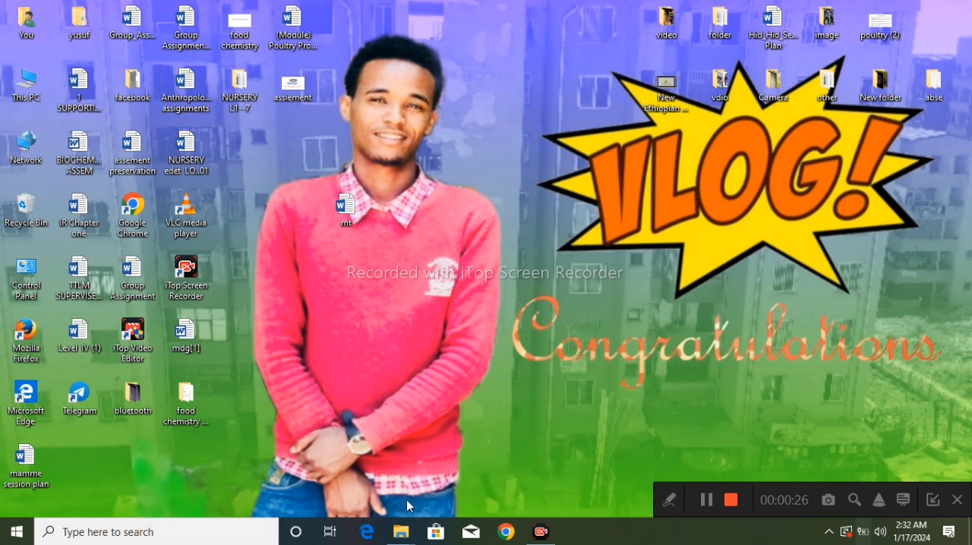
left_click(203, 533)
type("co")
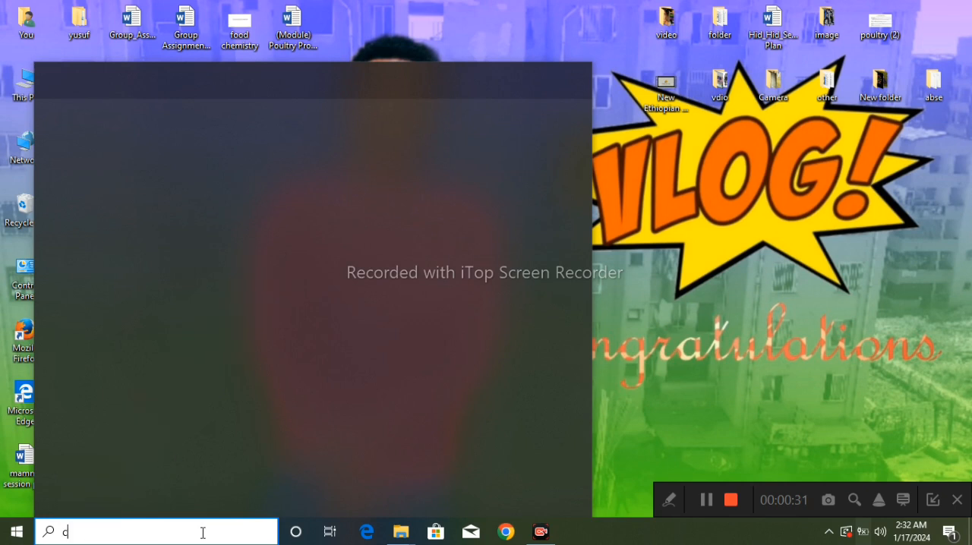
type("ntro")
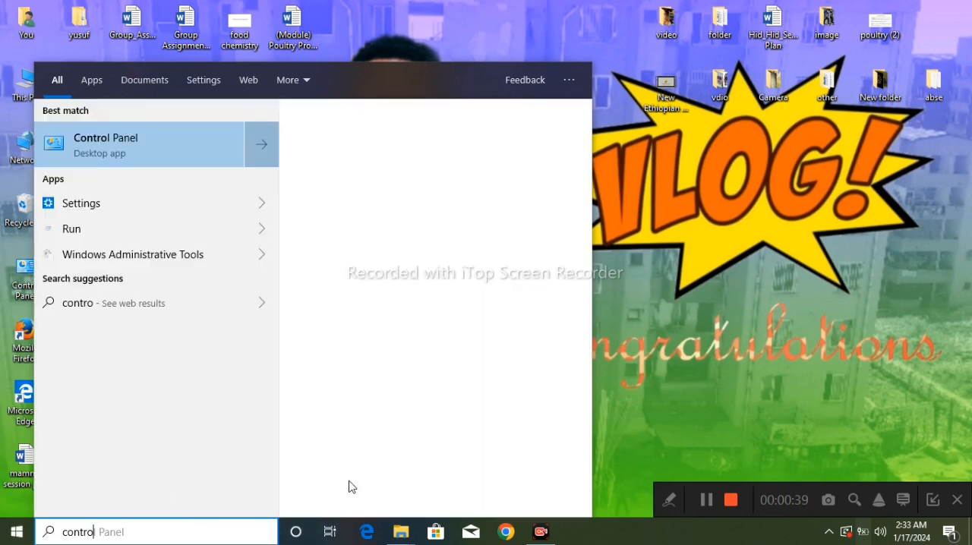
left_click(668, 500)
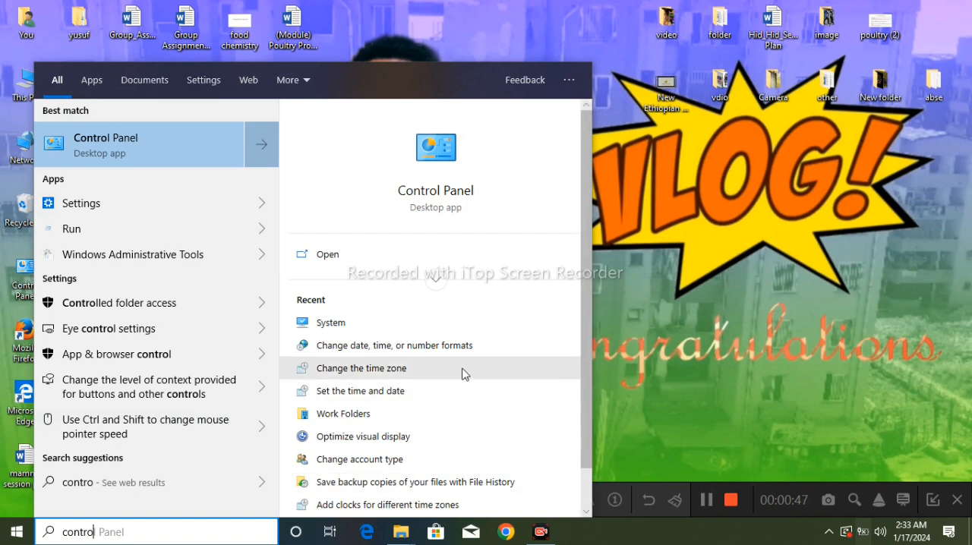
left_click(402, 76)
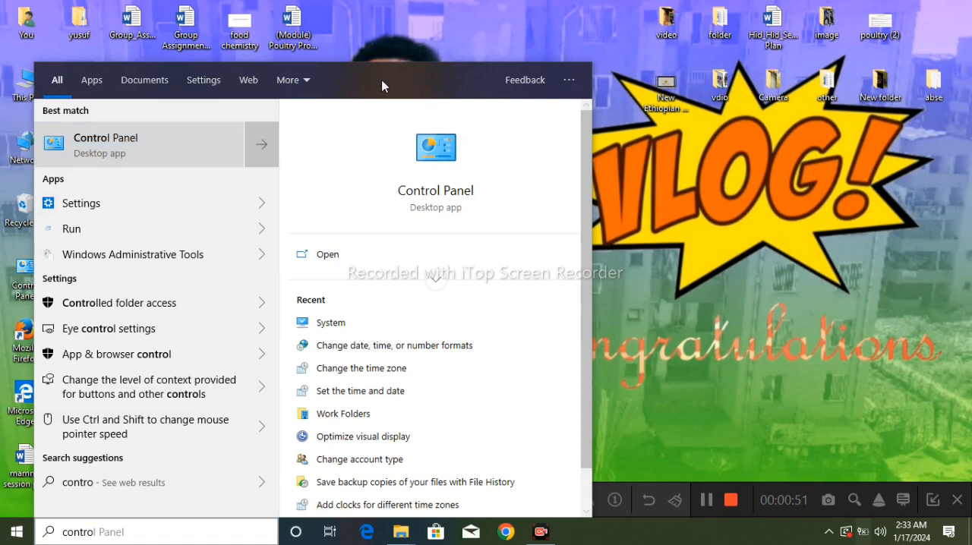
left_click(182, 150)
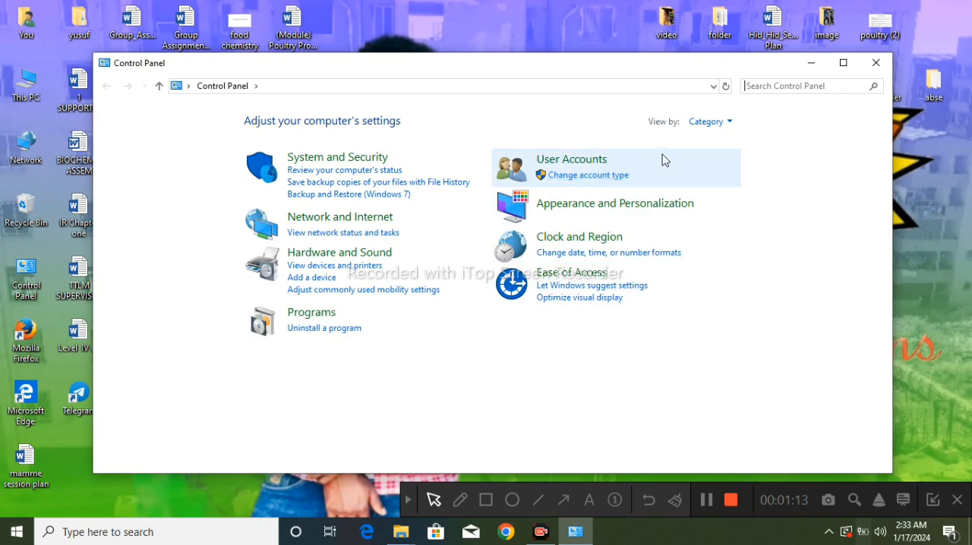
Open the account management page, view the settings for adding a new user, close them, and open the local administrator account for changes.
left_click(605, 177)
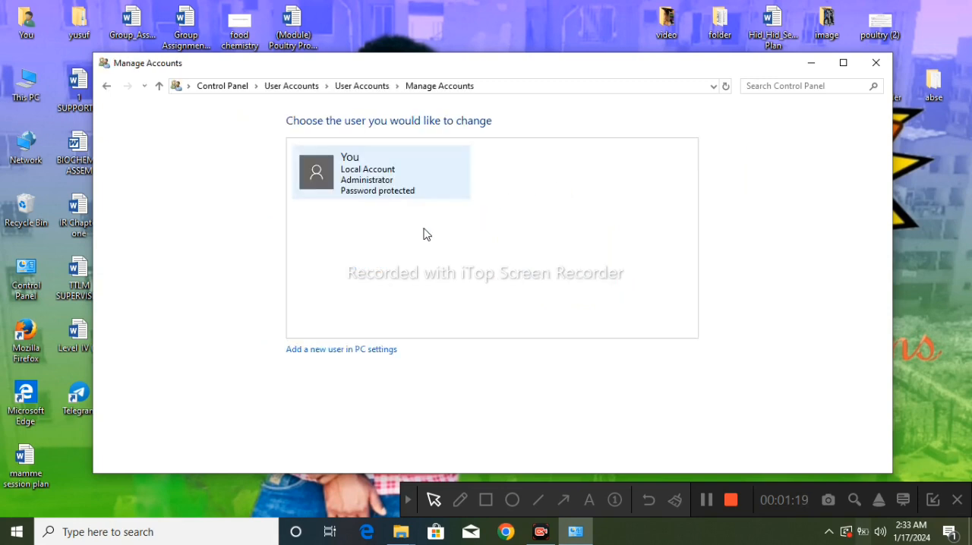
left_click(350, 351)
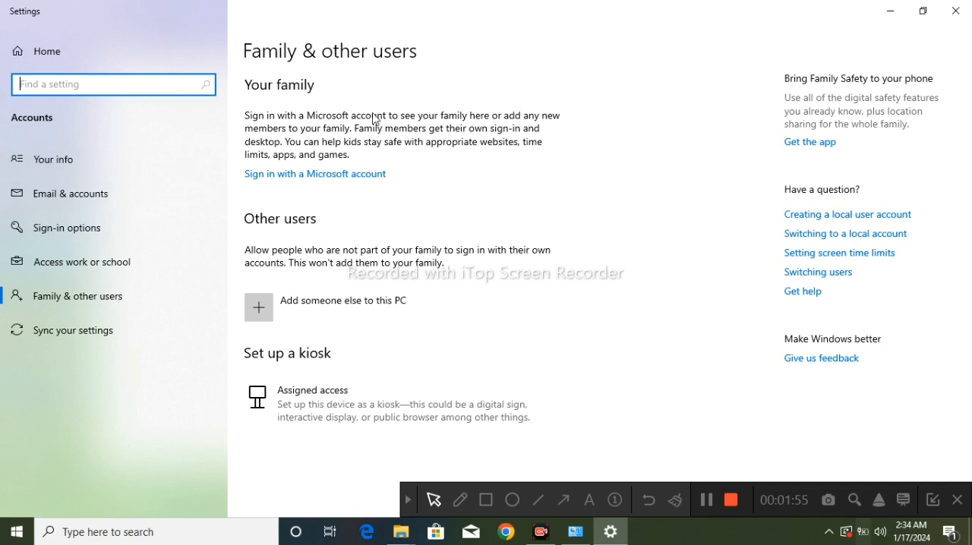
left_click(955, 14)
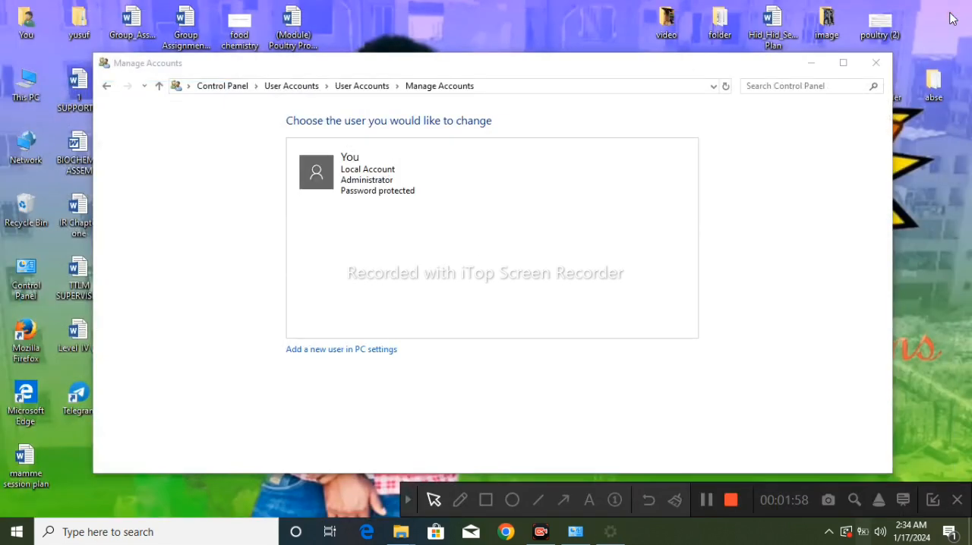
left_click(400, 197)
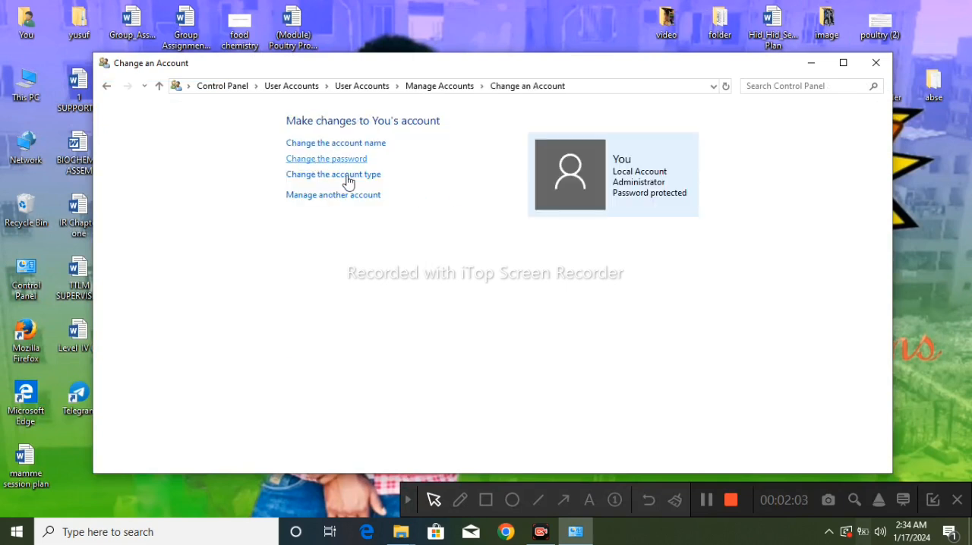
left_click(563, 499)
left_click_drag(484, 404, 337, 156)
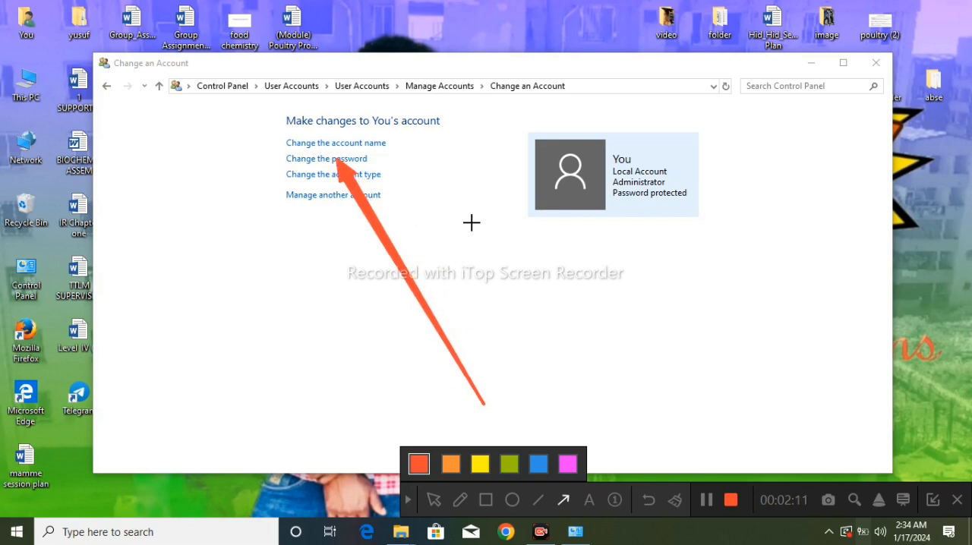
left_click(410, 499)
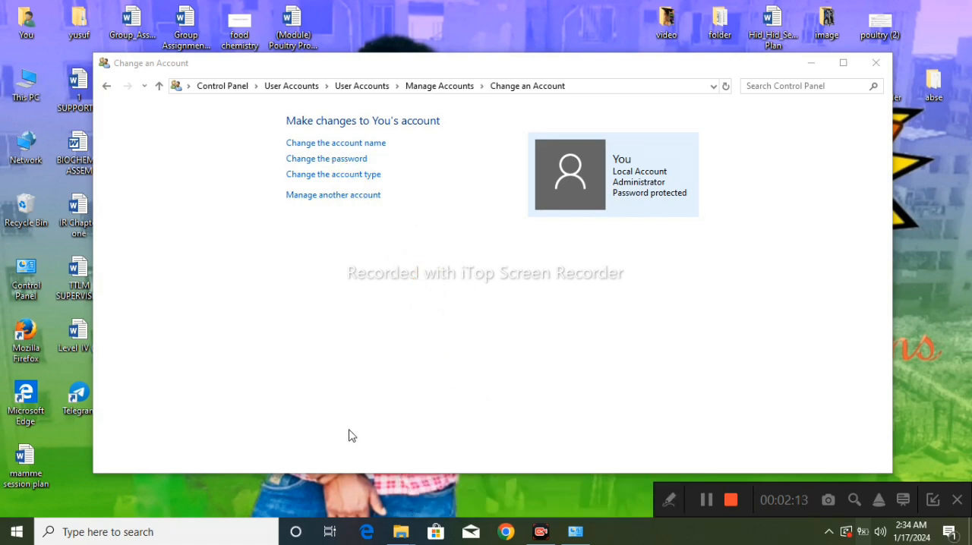
Try to change the account's password by entering the current password, the new password with its confirmation, and a password hint.
left_click(341, 160)
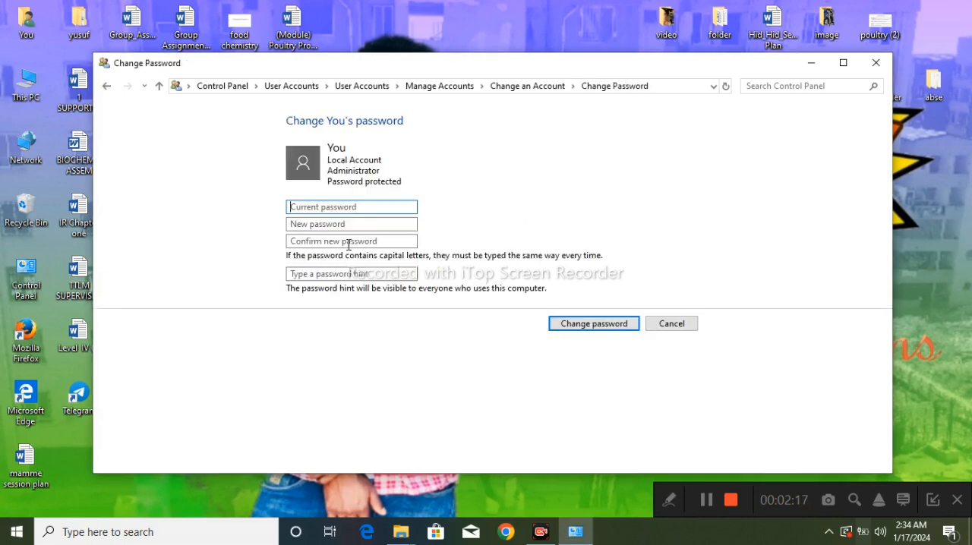
left_click(328, 209)
left_click(338, 224)
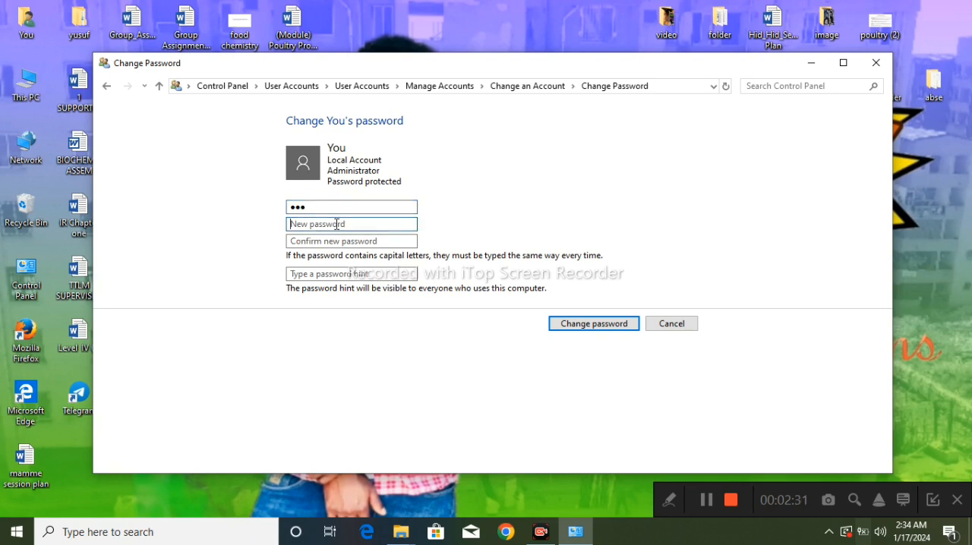
type("1")
left_click(336, 242)
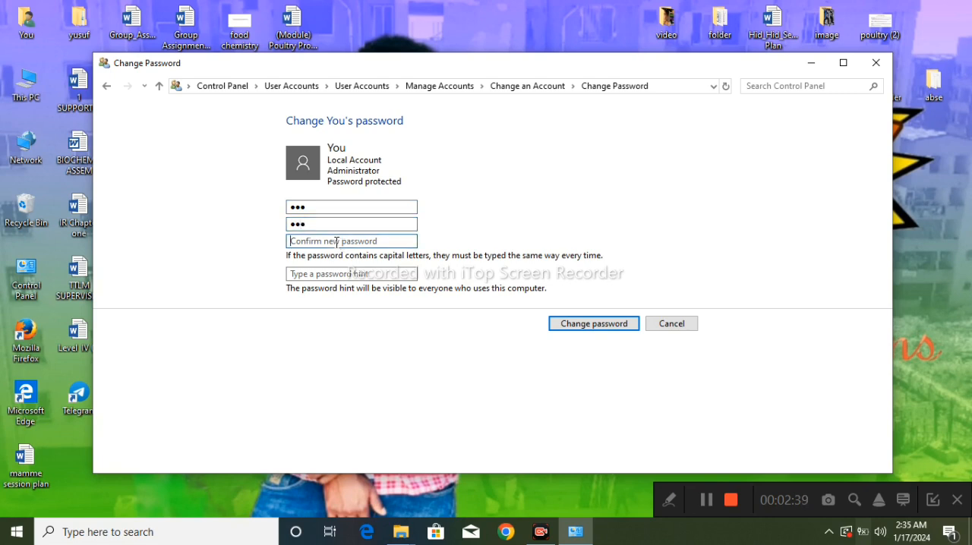
type("1")
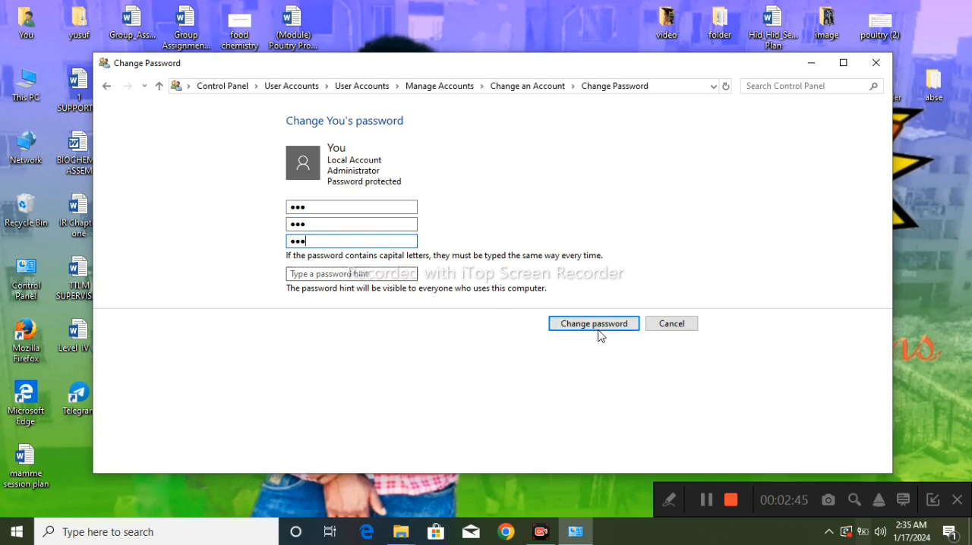
left_click(365, 273)
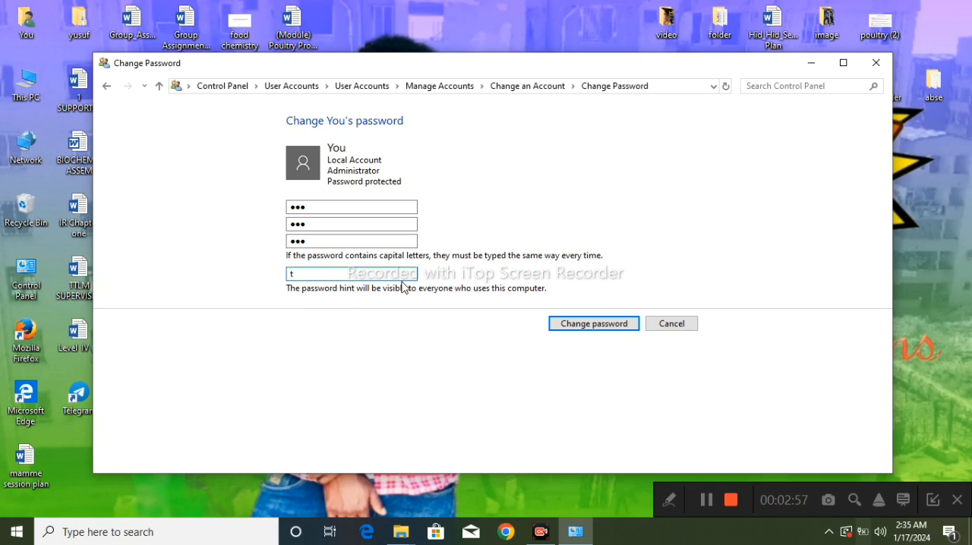
key("BackSpace")
type("y")
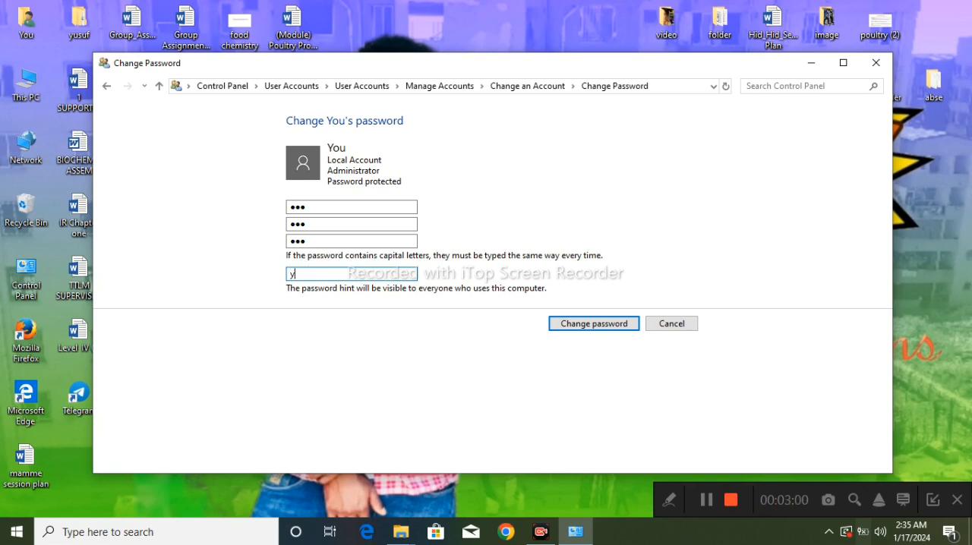
left_click(589, 329)
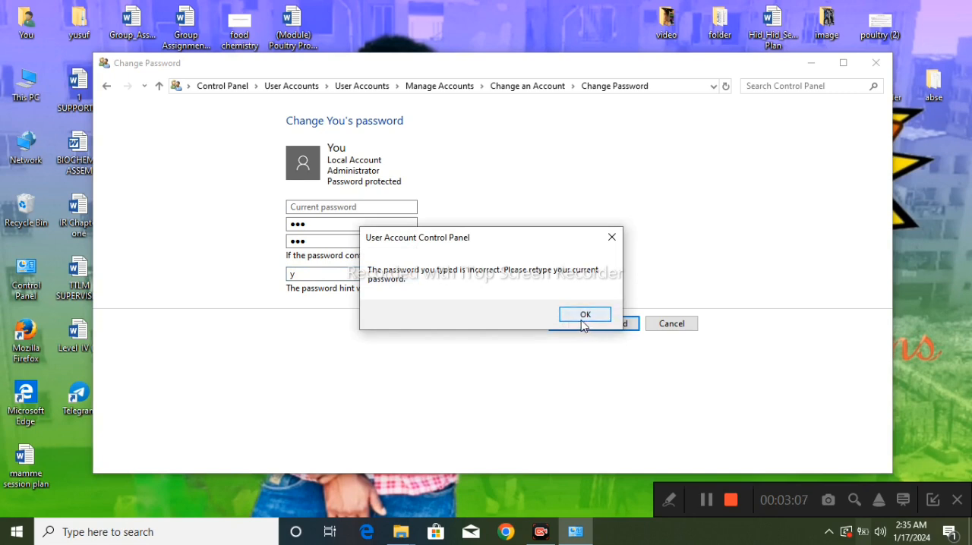
Dismiss the message dialog and clear the password hint.
left_click(612, 238)
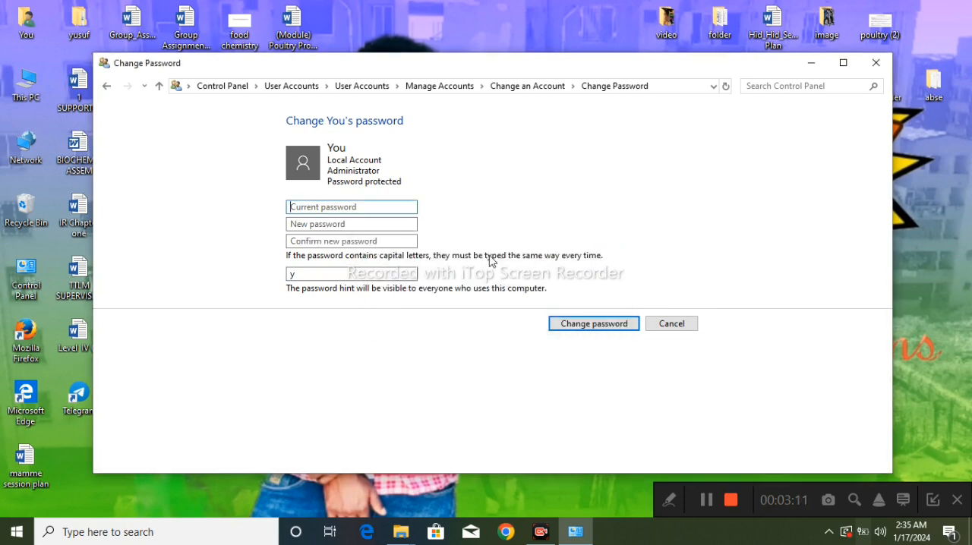
double_click(338, 274)
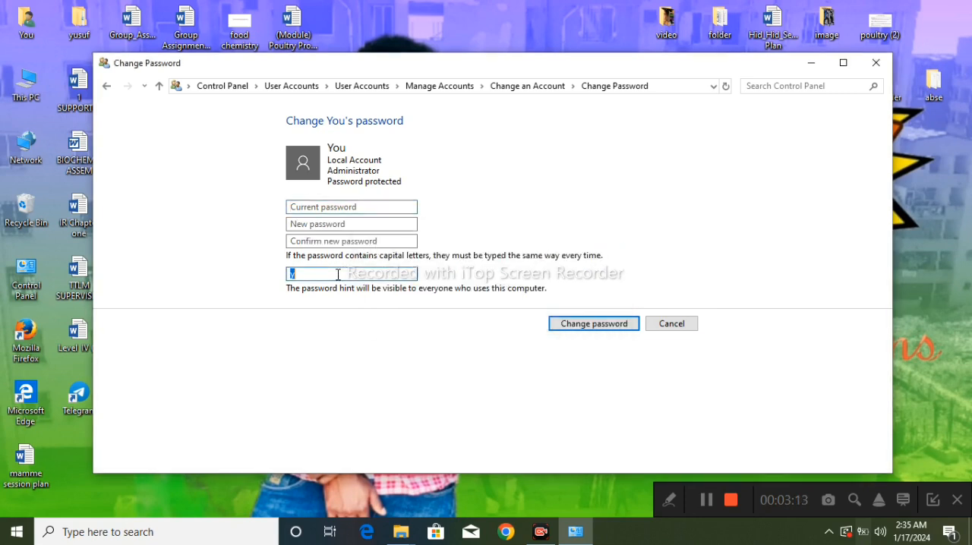
key("BackSpace")
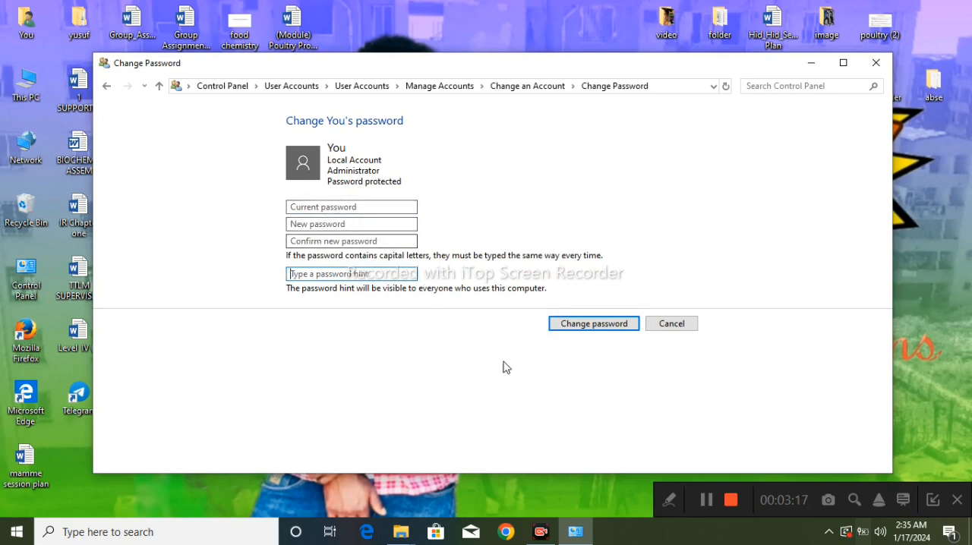
left_click(669, 503)
left_click(564, 501)
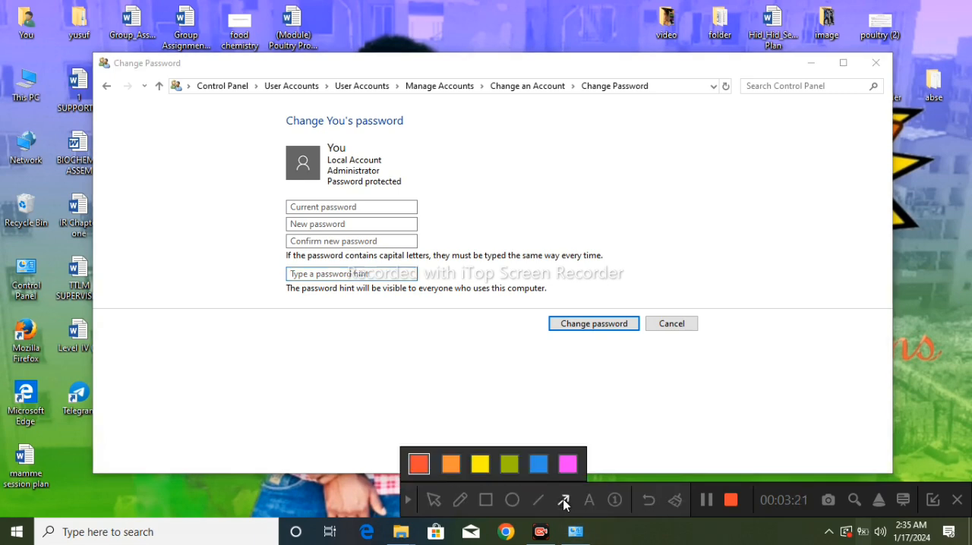
left_click_drag(458, 368, 368, 208)
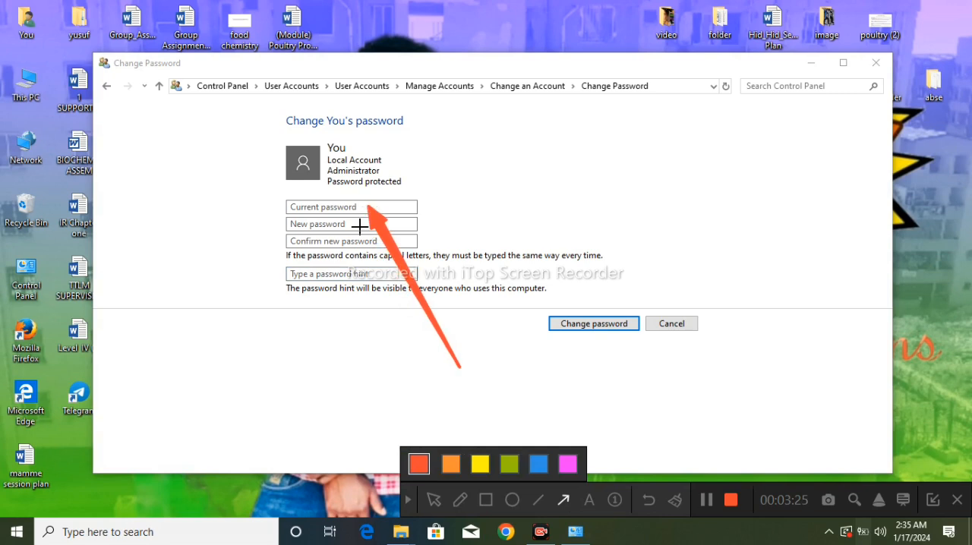
mouse_move(365, 343)
left_mouse_down()
mouse_move(354, 272)
mouse_move(326, 225)
left_mouse_up()
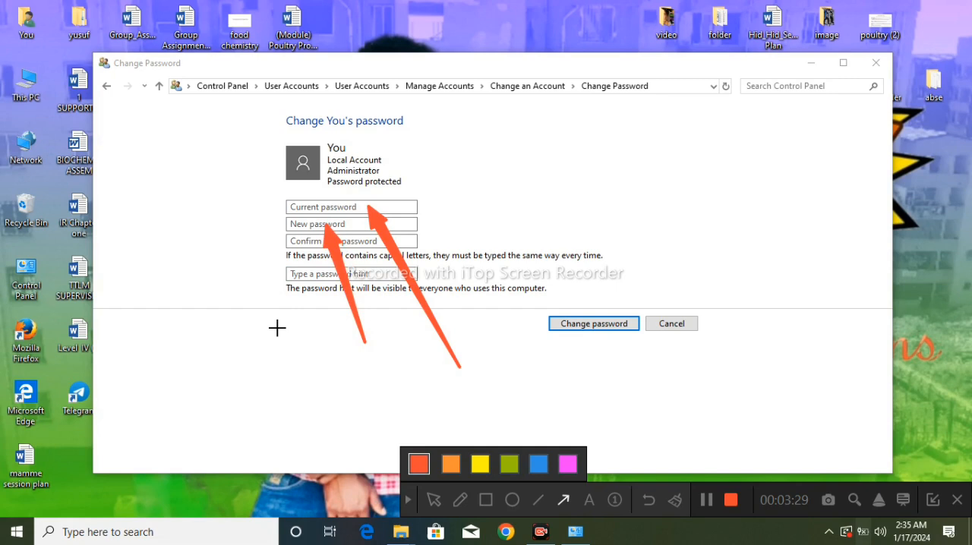
left_click_drag(283, 308, 297, 238)
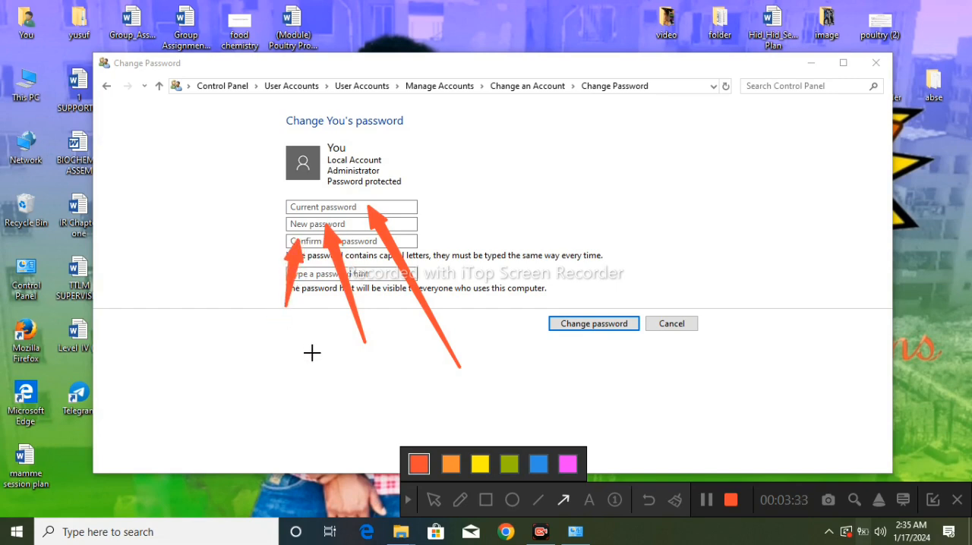
left_click_drag(311, 395, 314, 275)
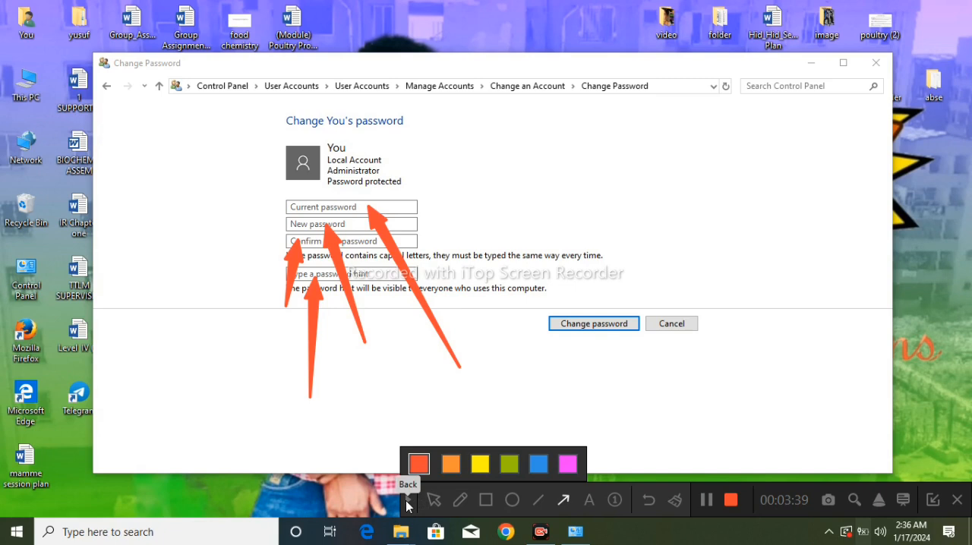
left_click(407, 500)
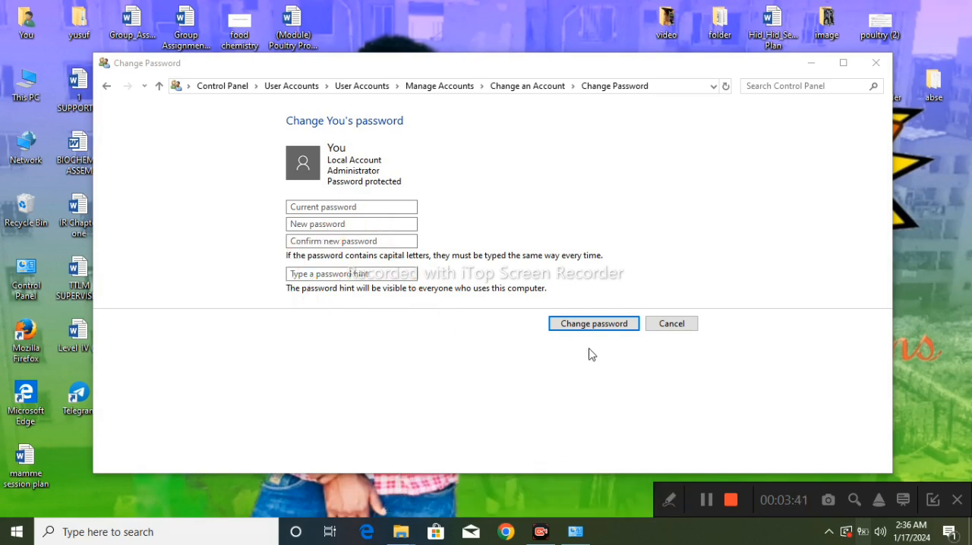
left_click(671, 502)
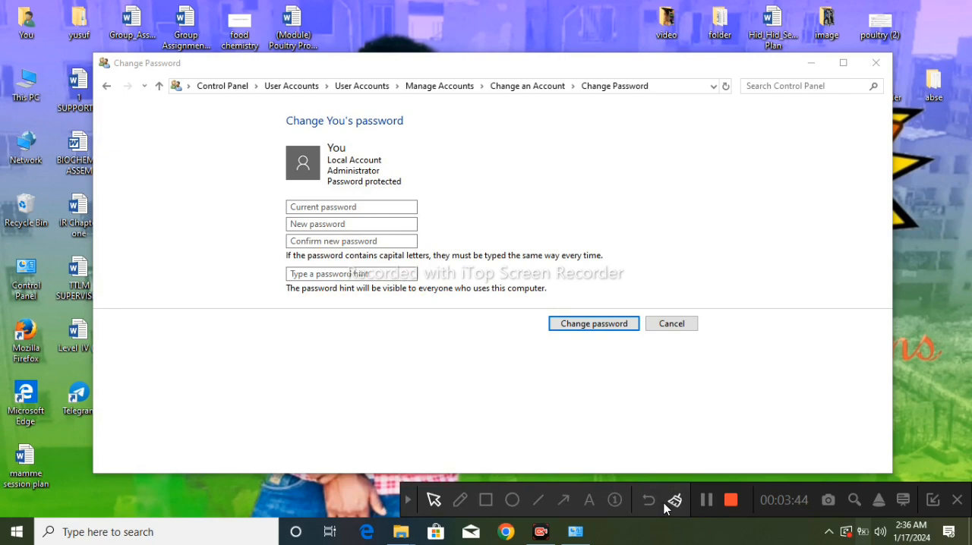
left_click(563, 503)
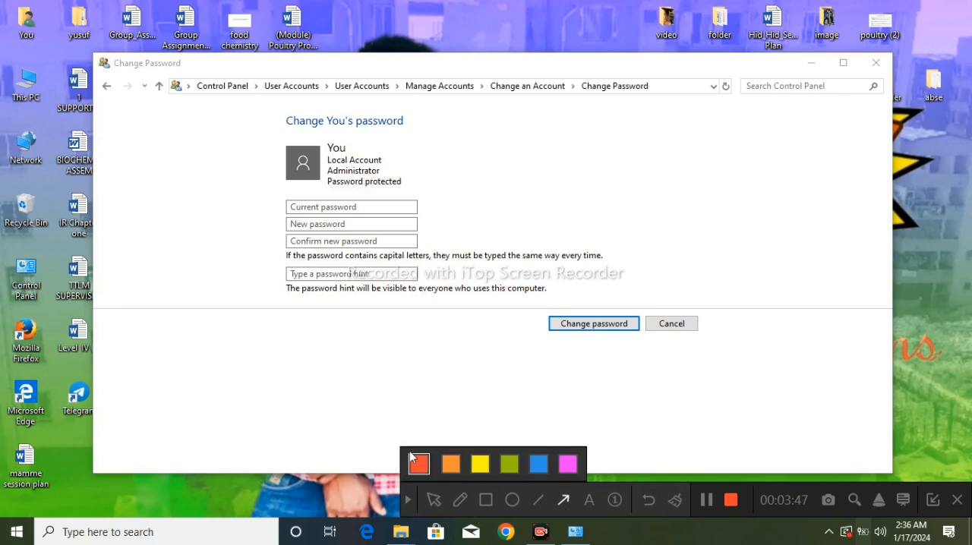
left_click(510, 501)
mouse_move(514, 315)
left_mouse_down()
mouse_move(640, 276)
mouse_move(686, 381)
mouse_move(680, 373)
left_mouse_up()
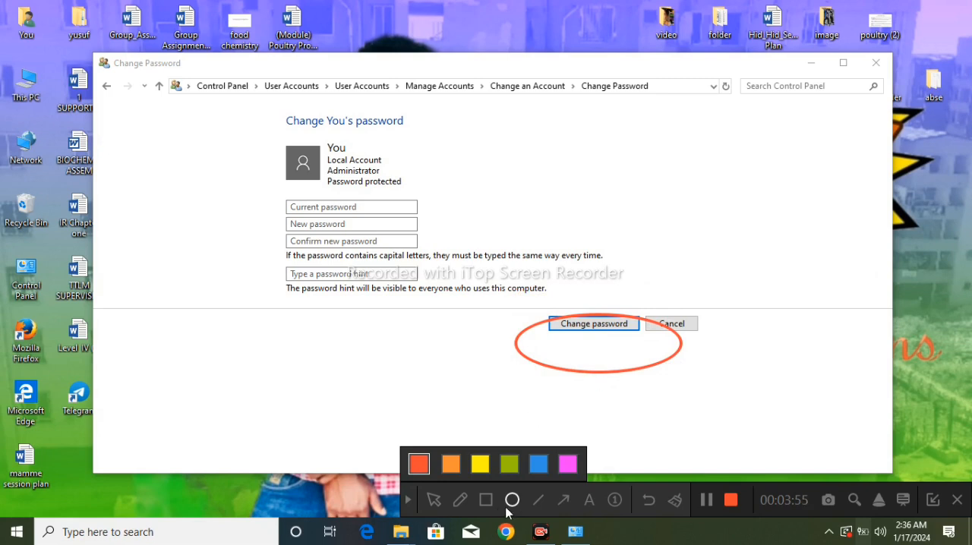
left_click(406, 502)
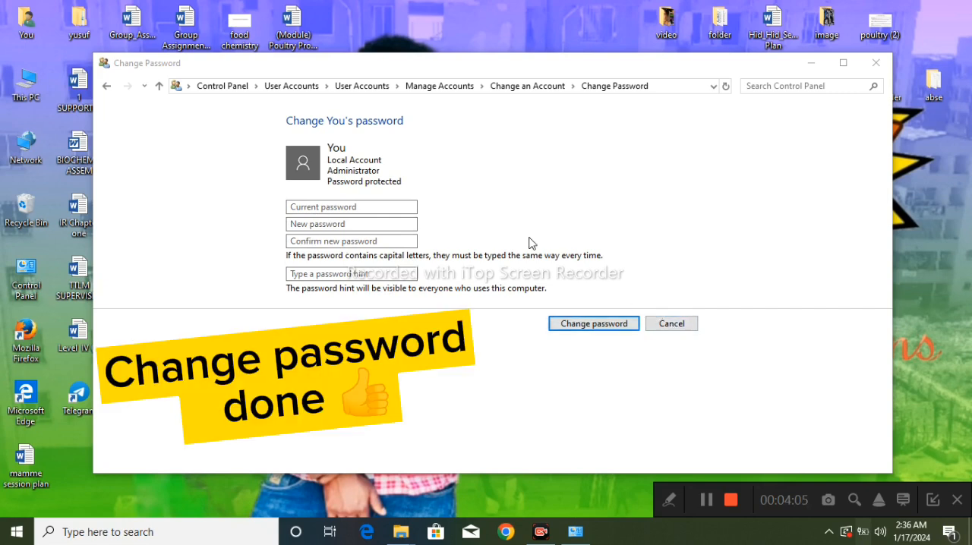
Leave the password form and open the account type options for the local administrator account.
left_click(534, 87)
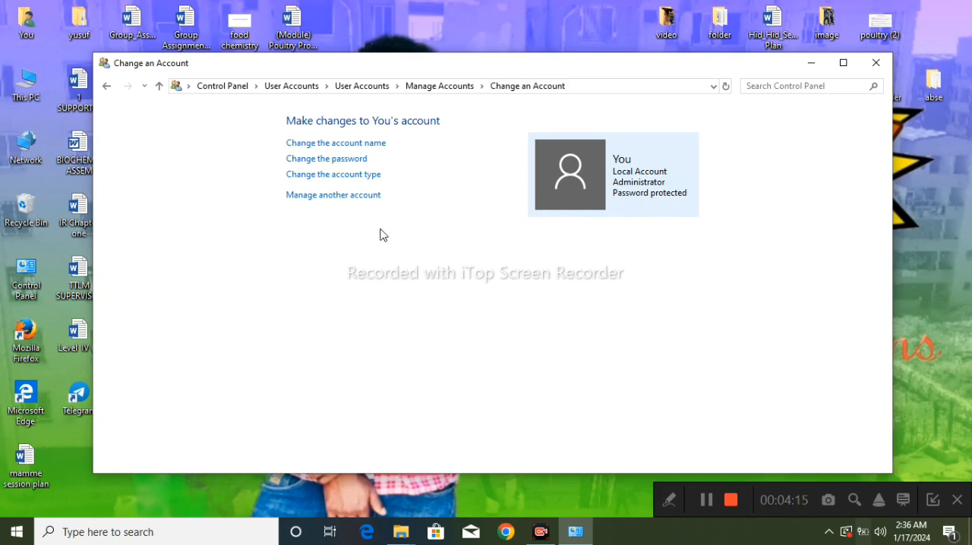
left_click(339, 181)
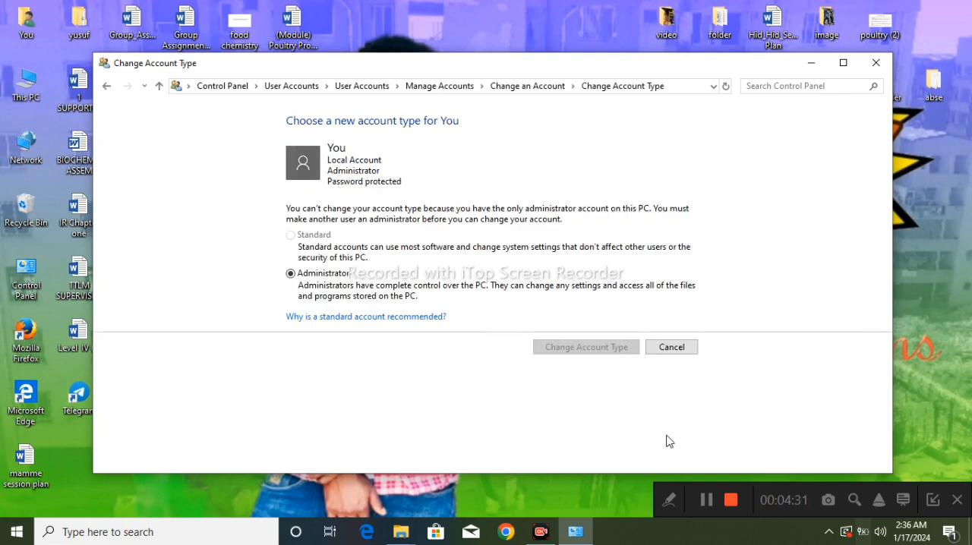
left_click(668, 505)
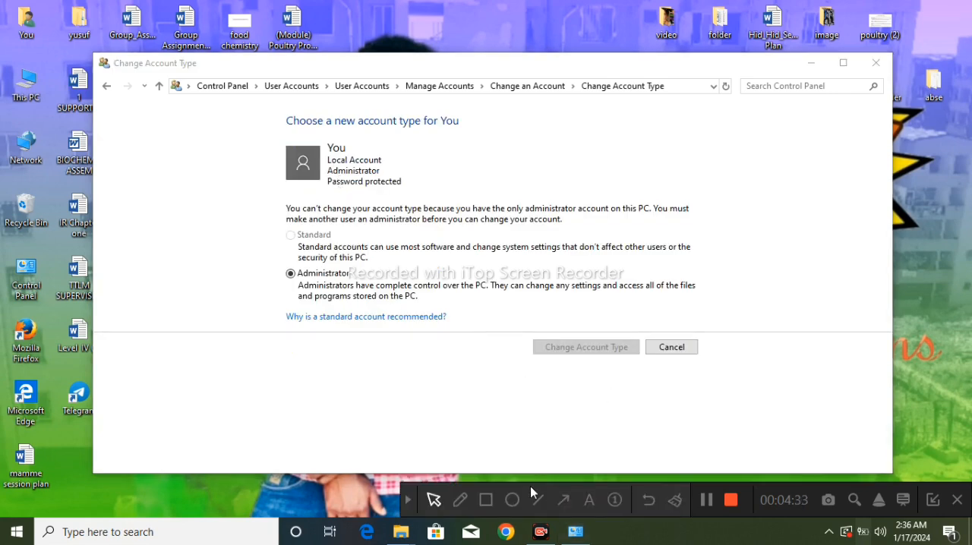
left_click(562, 501)
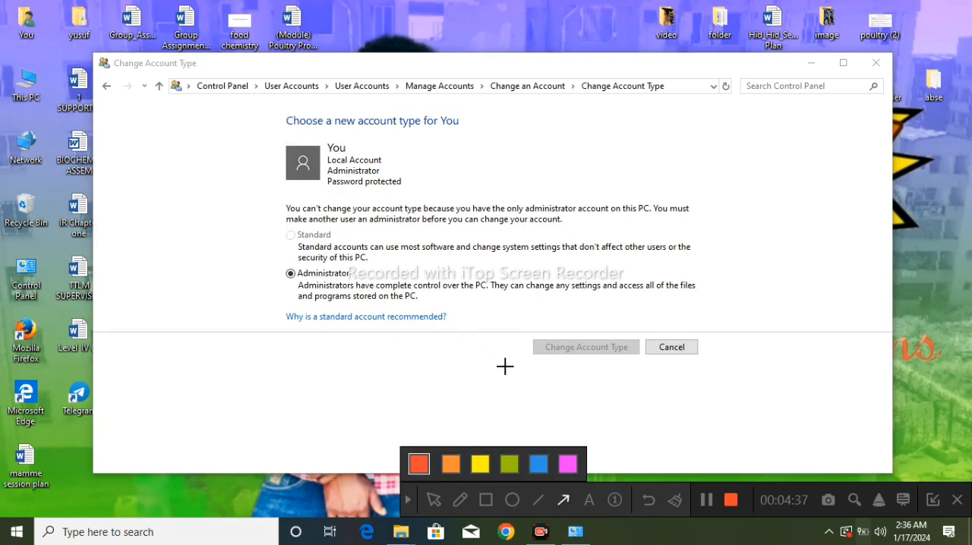
left_click_drag(513, 376, 446, 327)
mouse_move(342, 270)
left_mouse_down()
mouse_move(289, 220)
mouse_move(285, 240)
mouse_move(294, 236)
left_mouse_up()
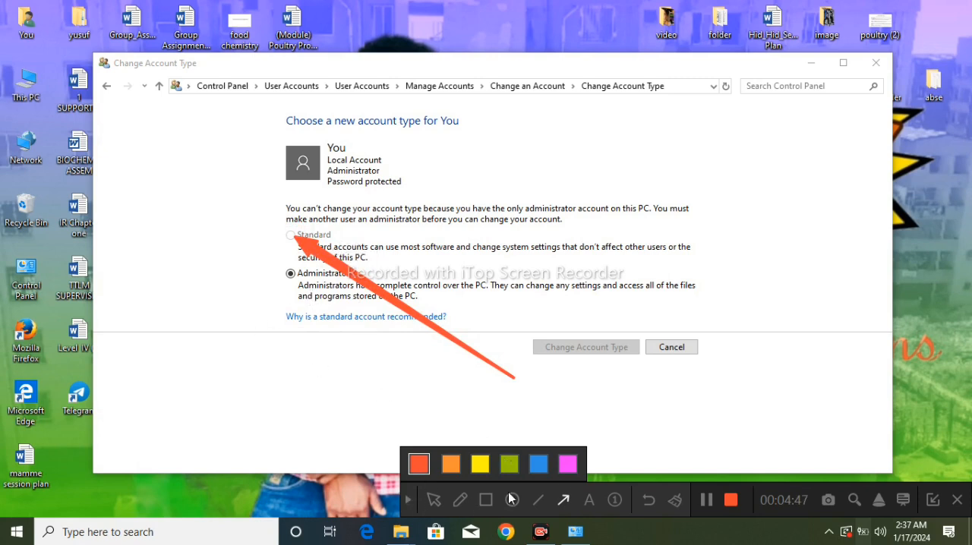
left_click(648, 500)
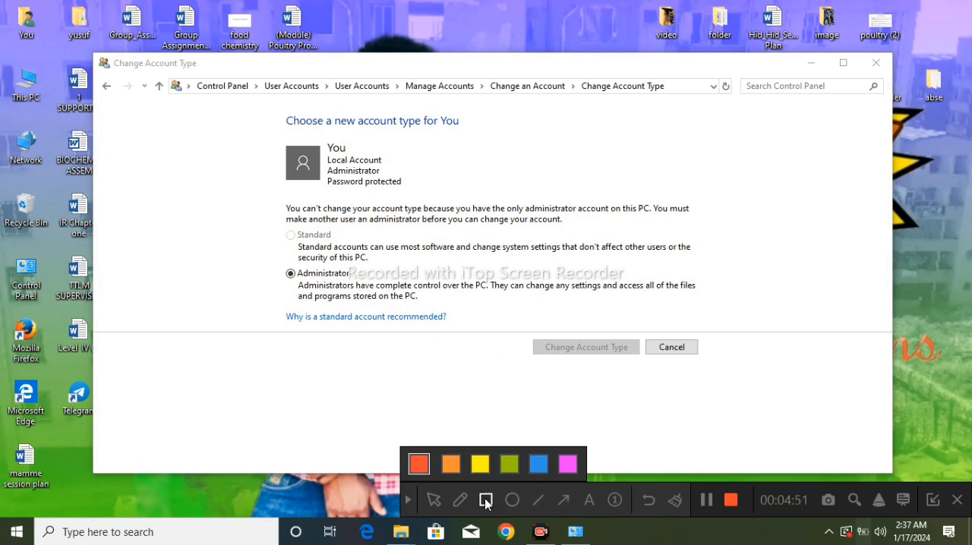
mouse_move(260, 268)
left_mouse_down()
mouse_move(388, 303)
mouse_move(427, 322)
mouse_move(421, 336)
mouse_move(701, 319)
mouse_move(710, 327)
left_mouse_up()
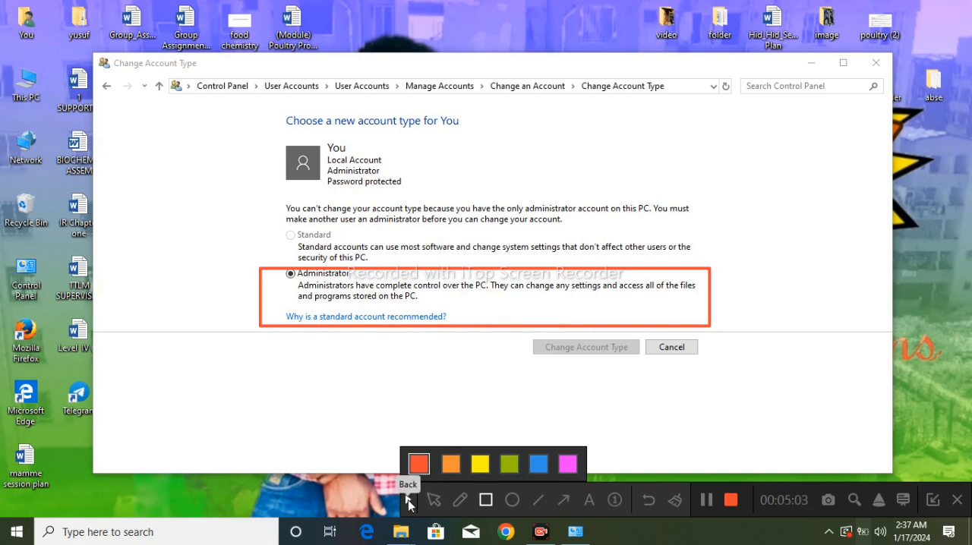
left_click(650, 501)
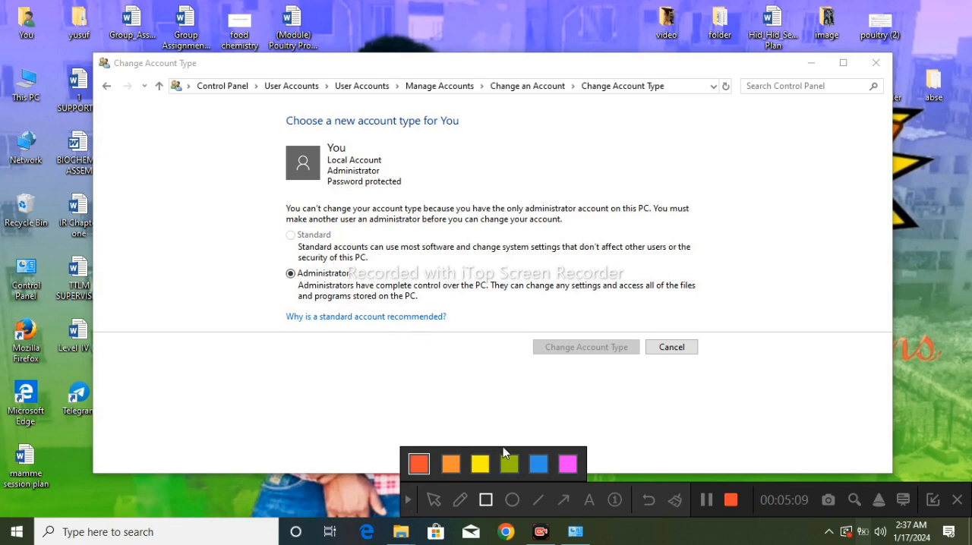
left_click(409, 501)
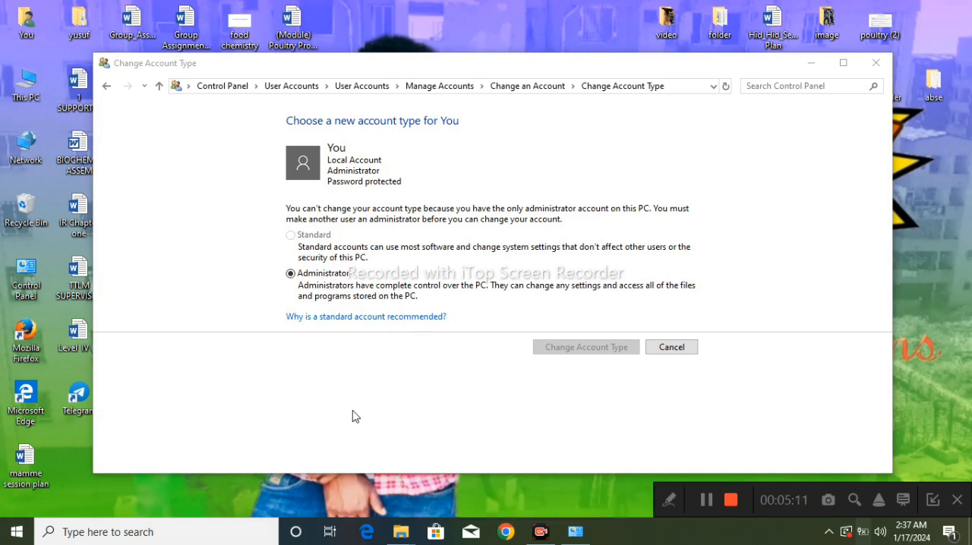
Leave the account type page for the list of accounts and open the Family & other users settings for adding a new user.
left_click(297, 243)
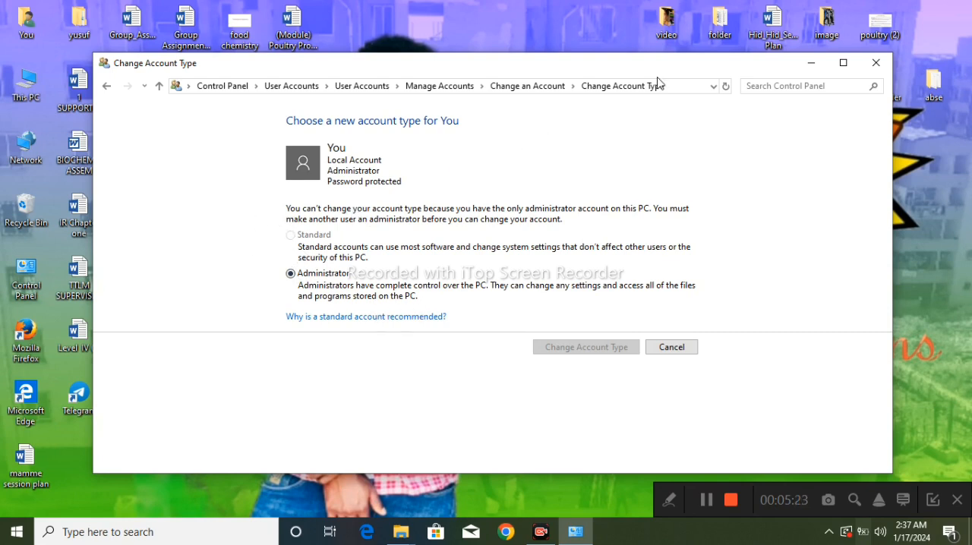
left_click(545, 85)
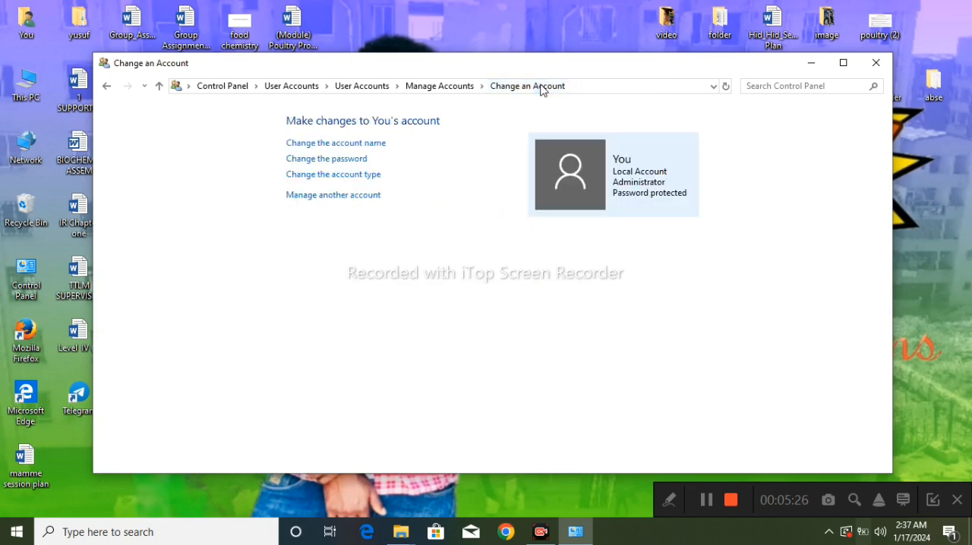
left_click(337, 198)
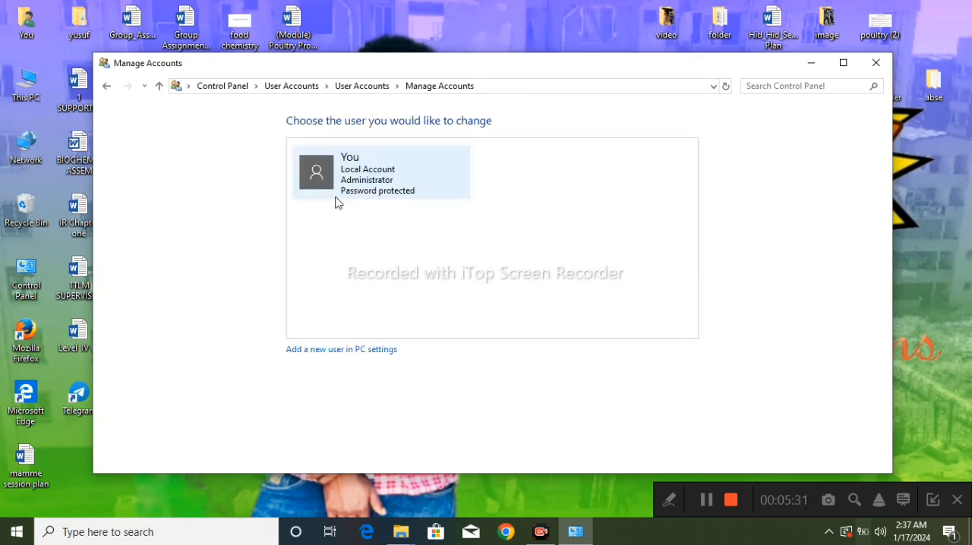
left_click(334, 353)
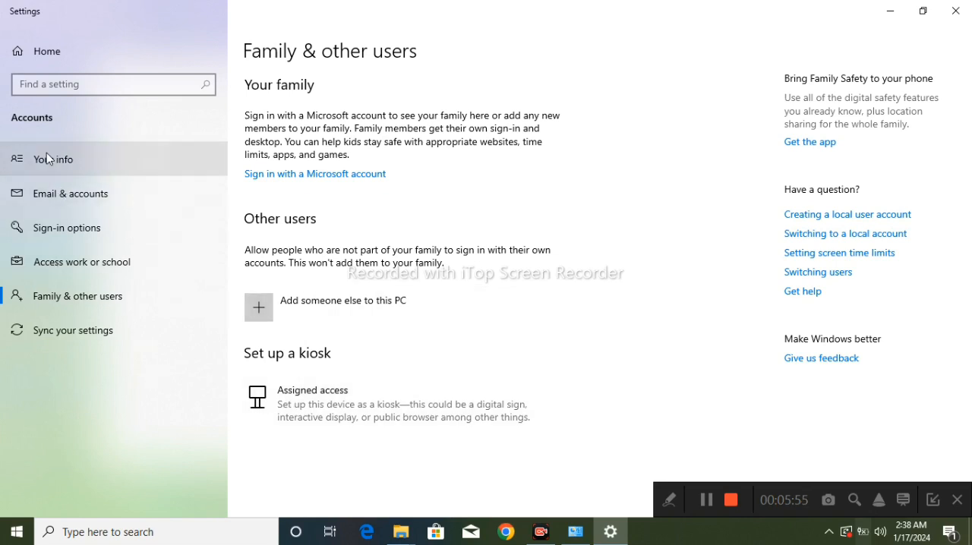
left_click(95, 87)
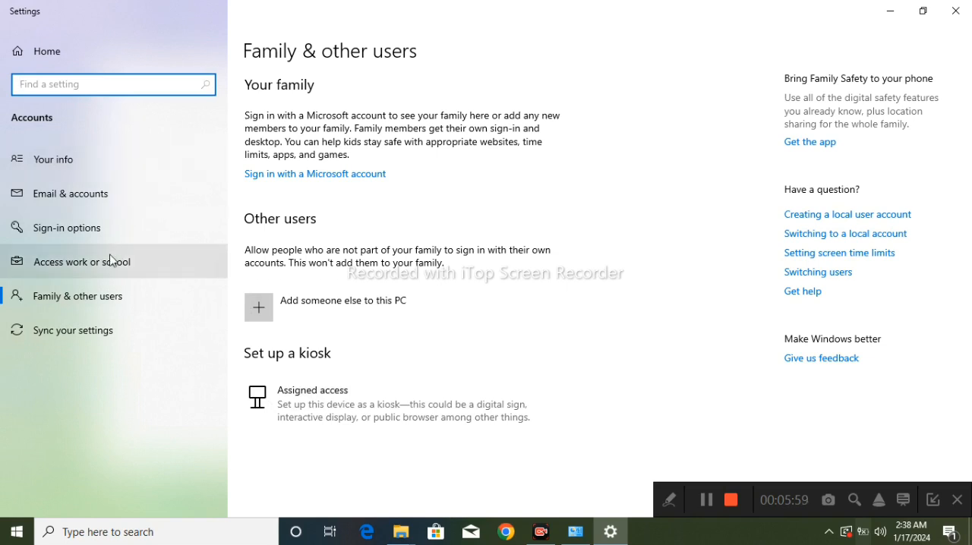
left_click(93, 310)
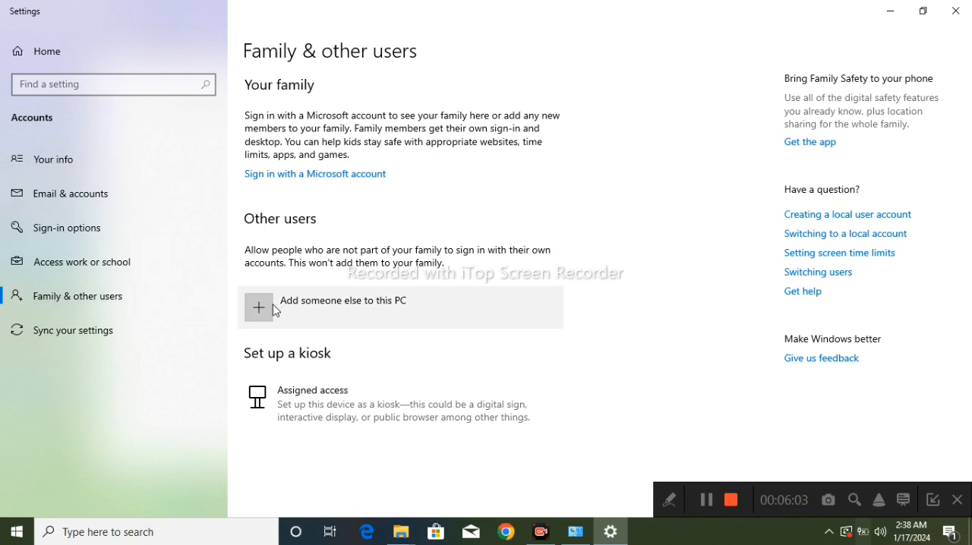
left_click(669, 502)
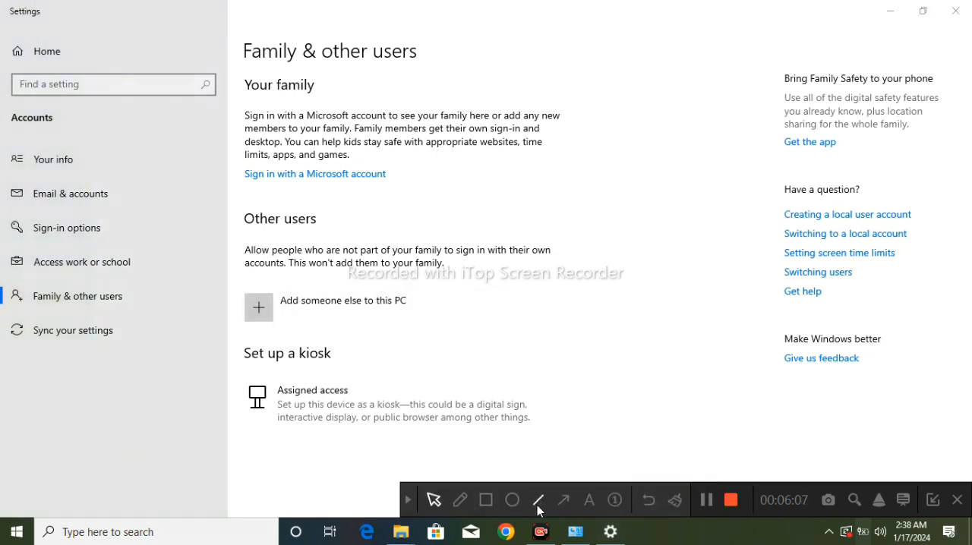
left_click(486, 500)
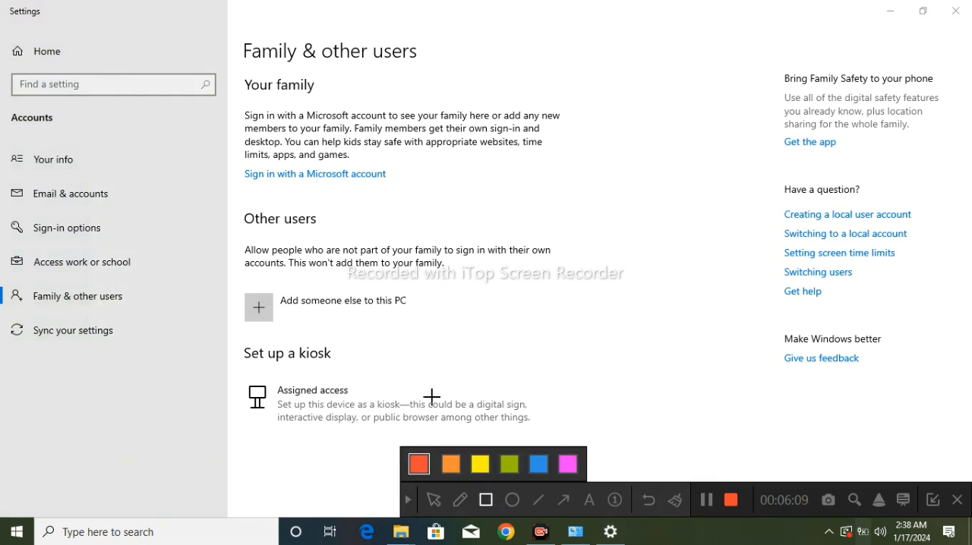
mouse_move(226, 285)
left_mouse_down()
mouse_move(342, 300)
mouse_move(451, 340)
left_mouse_up()
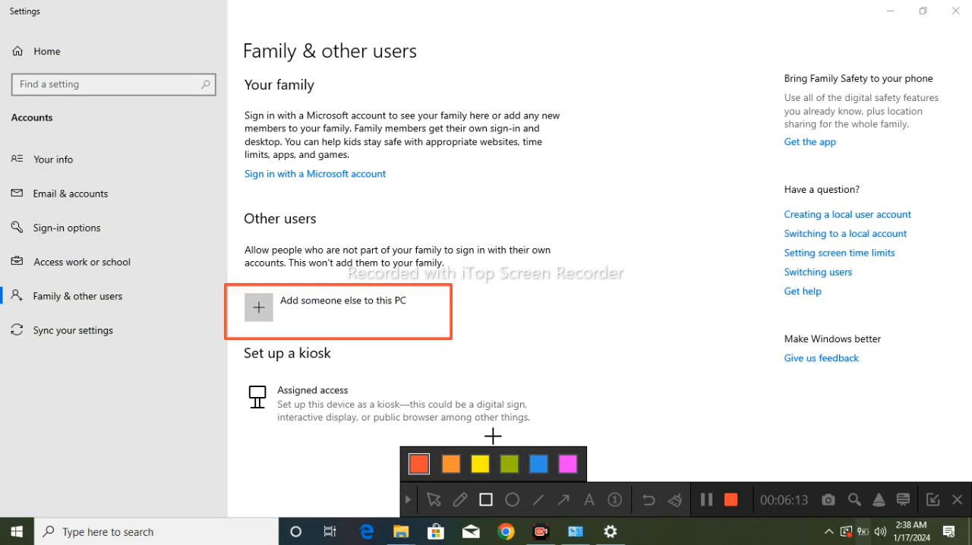
left_click(562, 500)
mouse_move(782, 438)
left_mouse_down()
mouse_move(586, 410)
mouse_move(455, 338)
left_mouse_up()
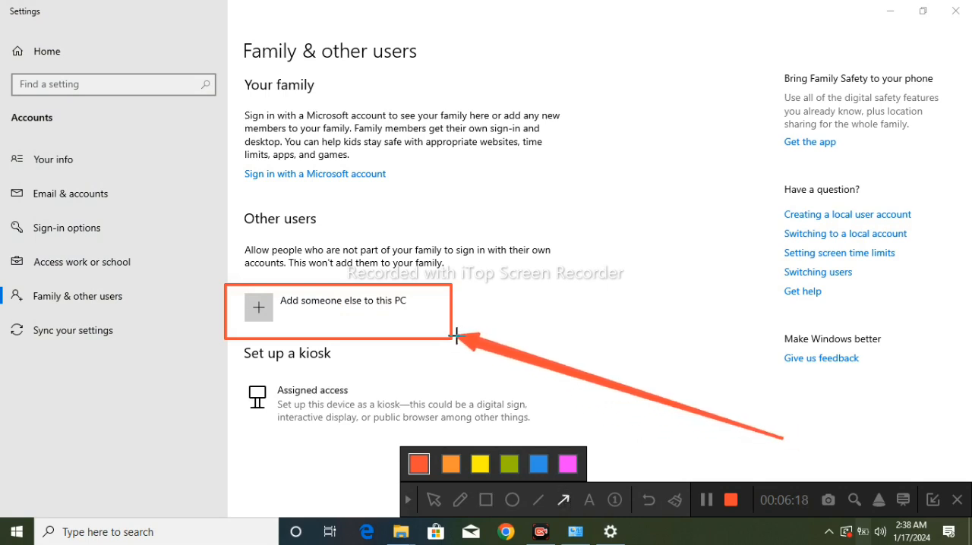
left_click(649, 501)
left_click(648, 501)
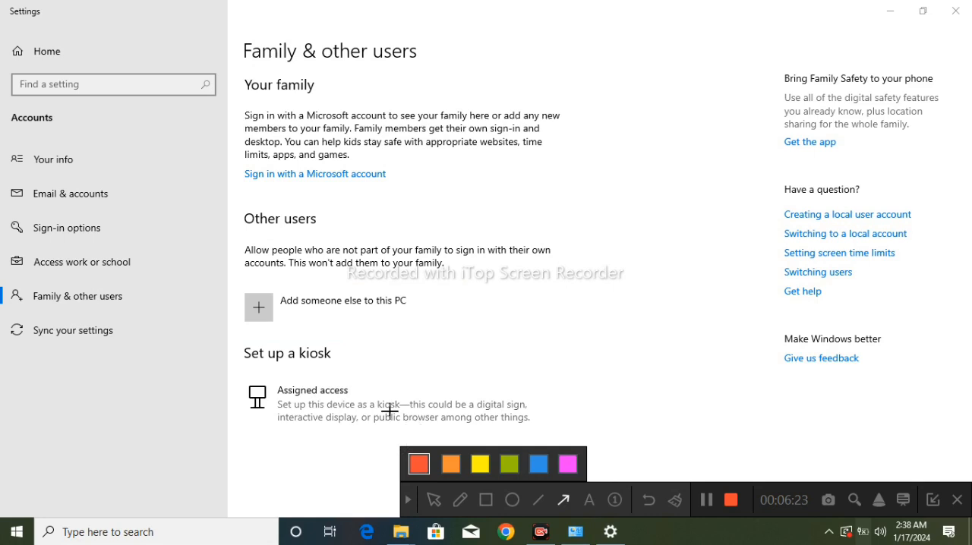
left_click(409, 500)
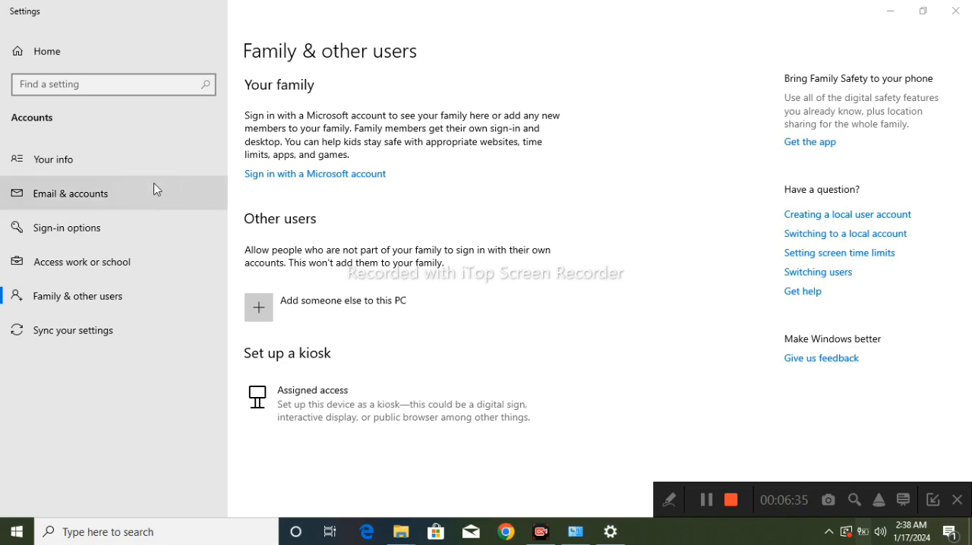
View the sign-in options for the device and close both the settings and account management windows.
left_click(84, 226)
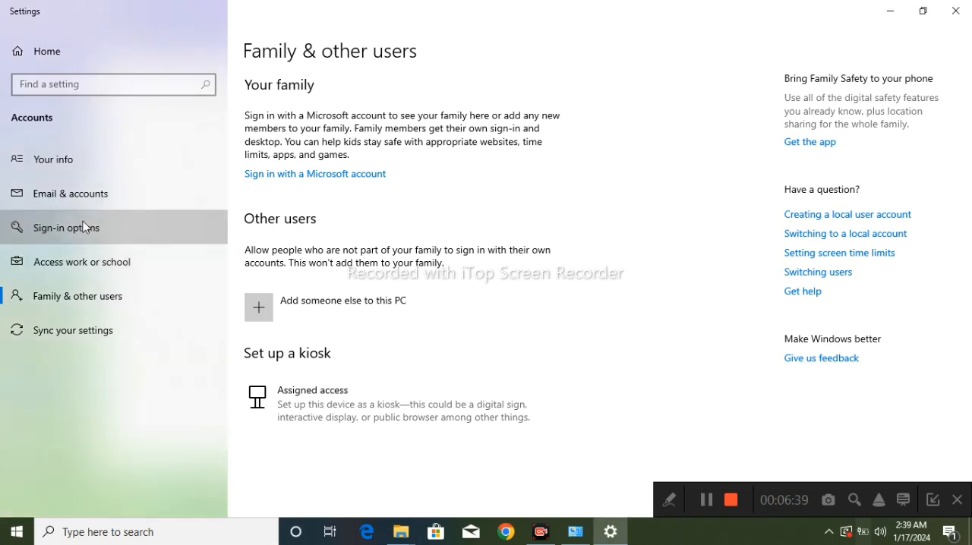
left_click(92, 230)
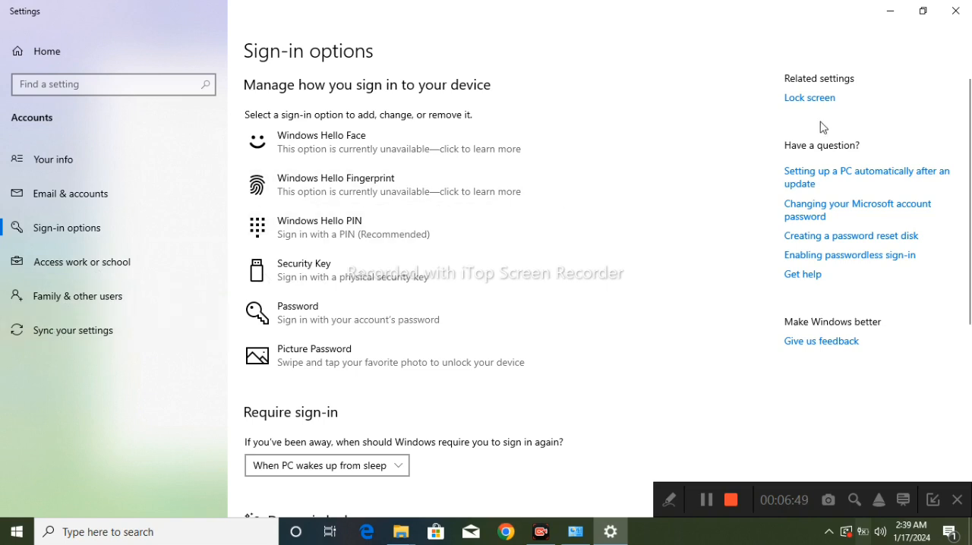
left_click(956, 14)
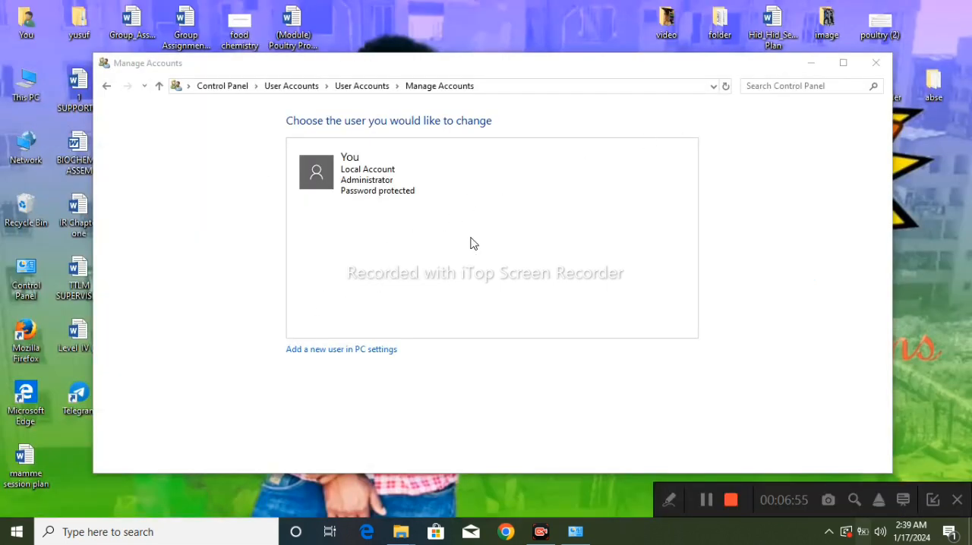
left_click(877, 64)
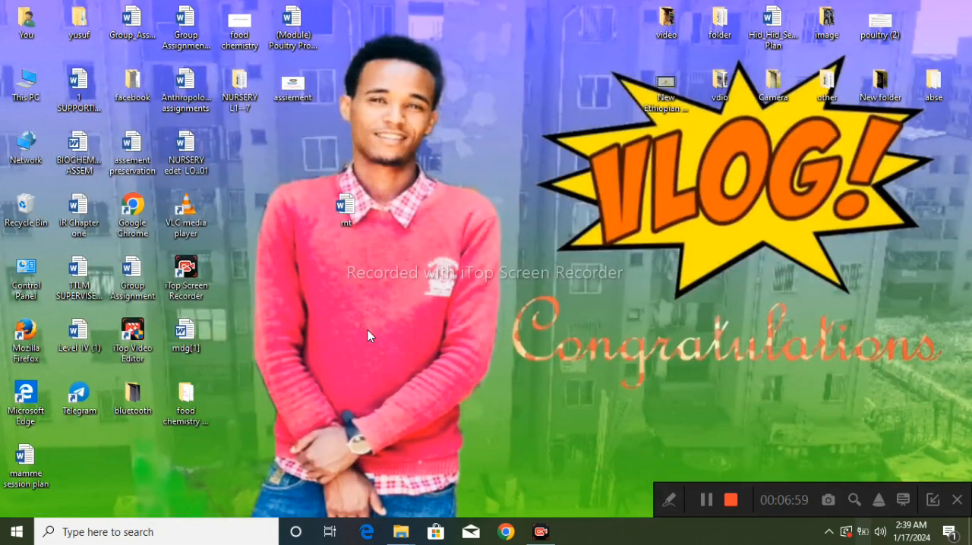